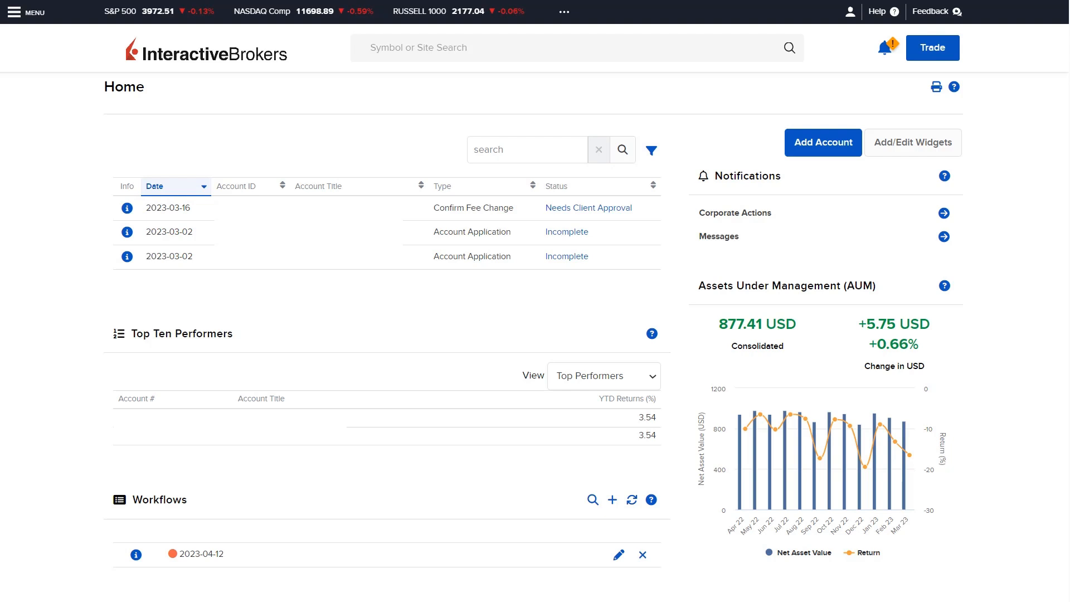
Open the Trade in Fractions option under the all-clients settings of the advisor account
{"action": "left_click", "coordinate": [851, 14]}
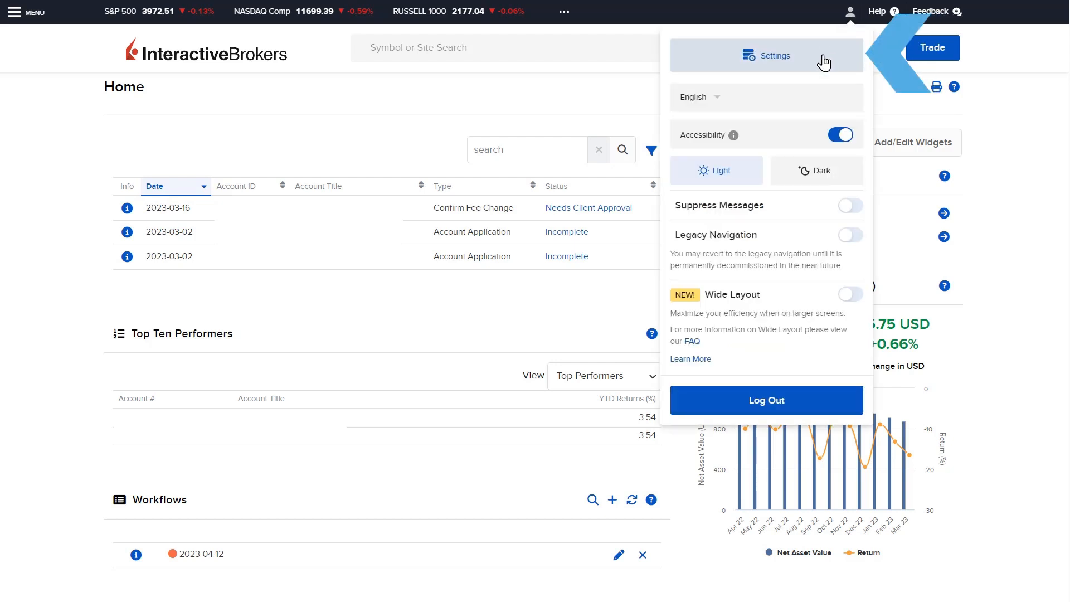
{"action": "left_click", "coordinate": [824, 63]}
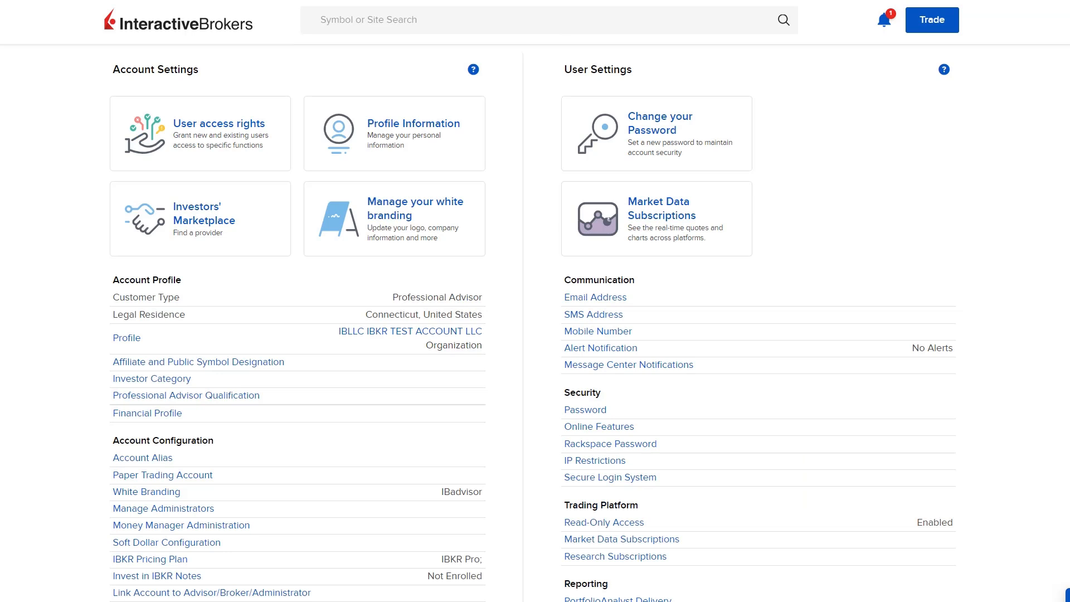
{"action": "scroll", "coordinate": [533, 323], "scroll_direction": "down", "scroll_amount": 7}
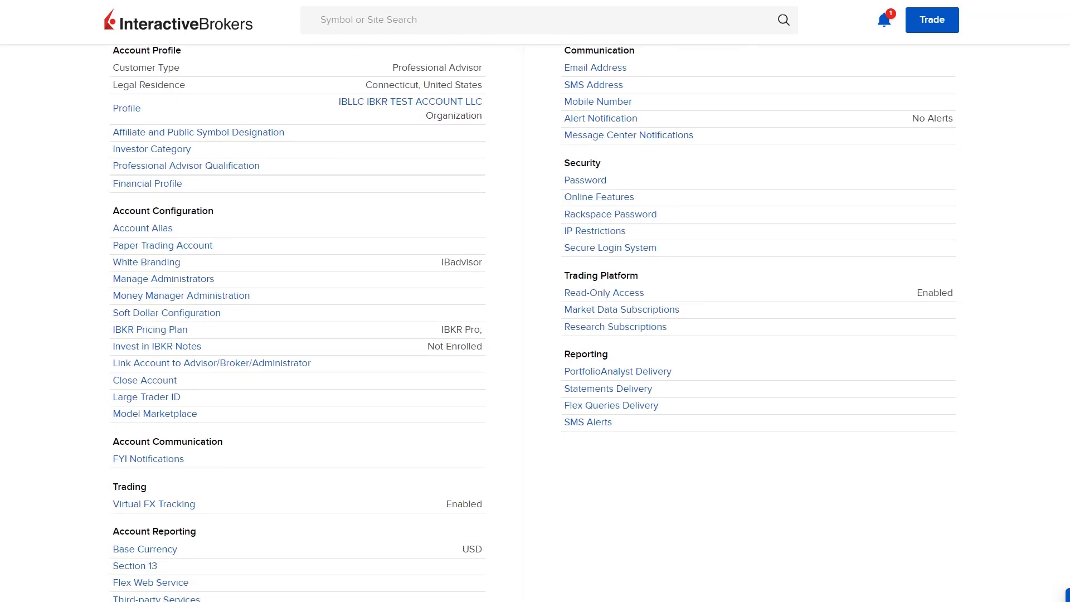
{"action": "scroll", "coordinate": [396, 579], "scroll_direction": "down", "scroll_amount": 3}
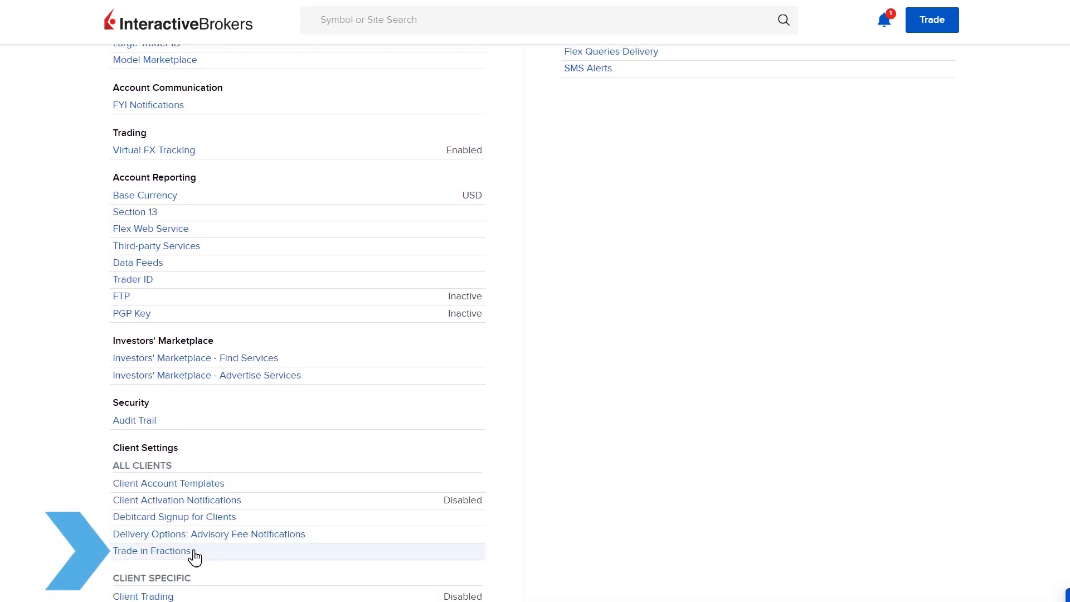
{"action": "left_click", "coordinate": [195, 551]}
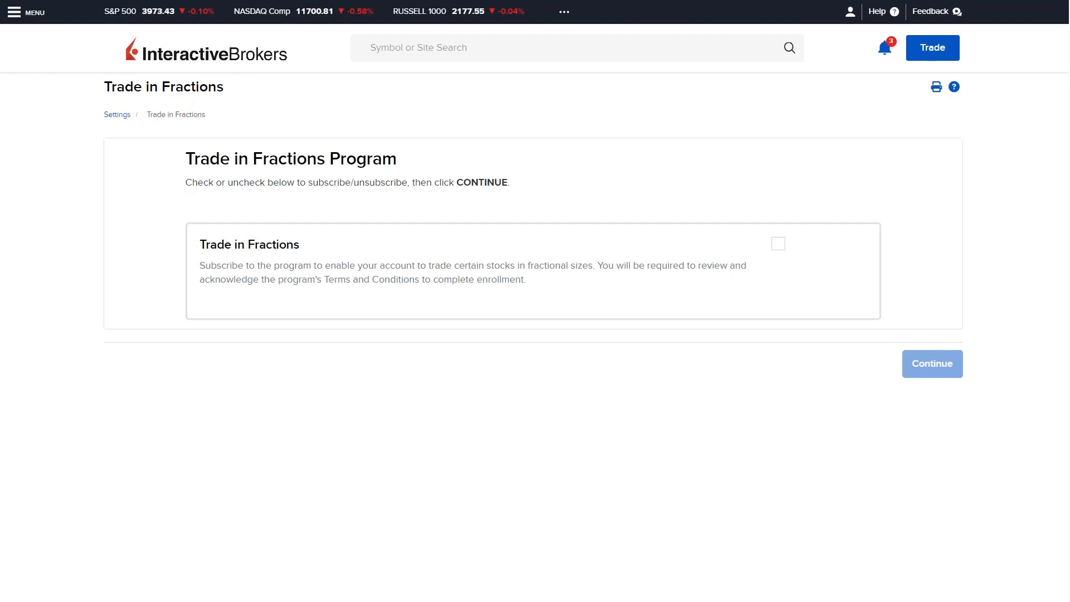
Subscribe to the Trade in Fractions program and accept the Fractional Share Trading Disclosure
{"action": "left_click", "coordinate": [779, 248]}
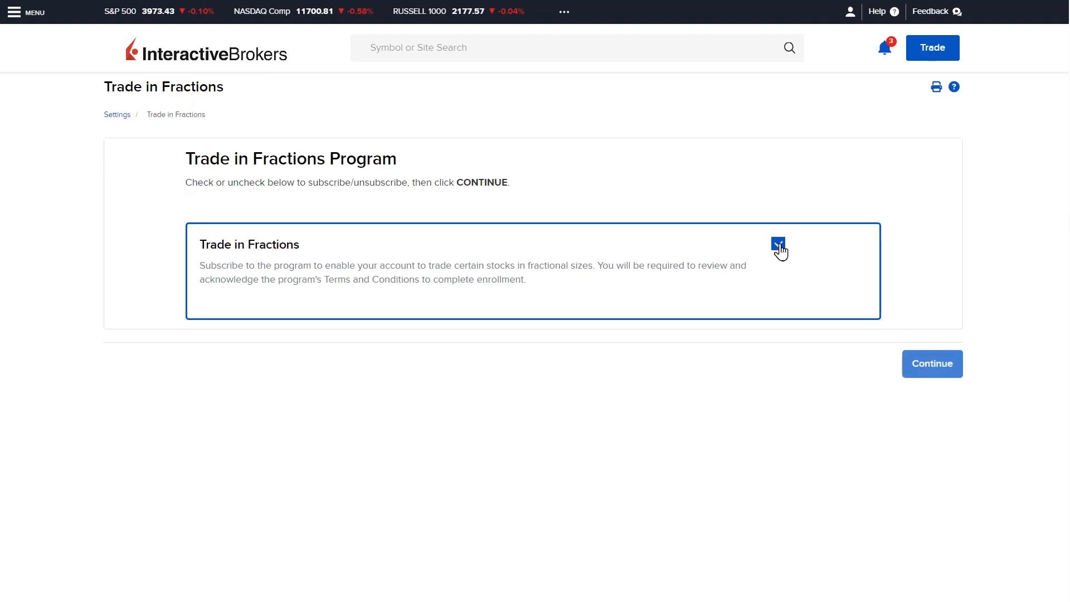
{"action": "left_click", "coordinate": [920, 368]}
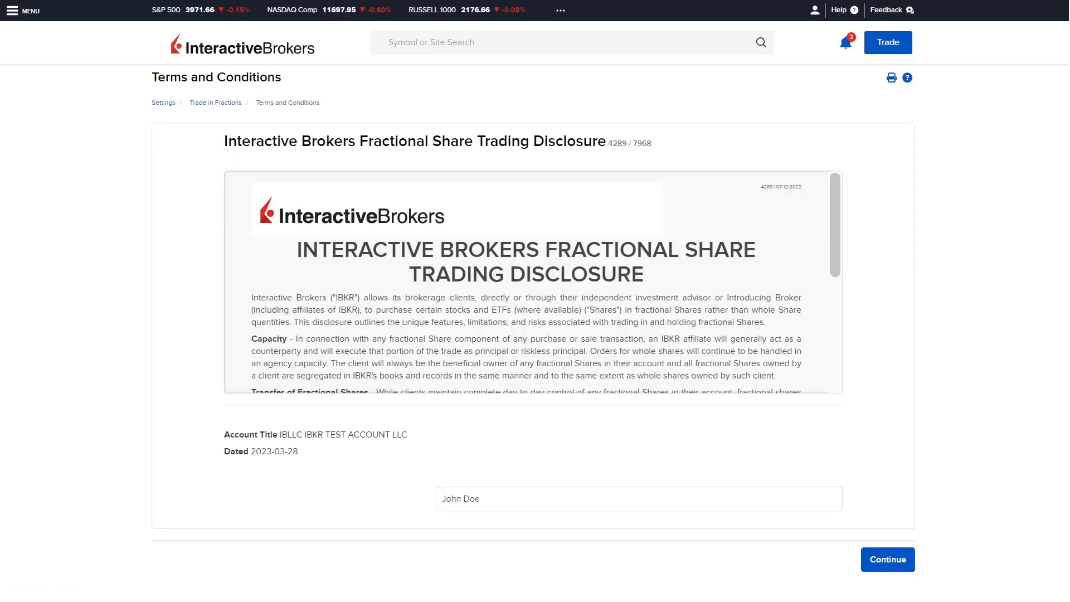
{"action": "left_click", "coordinate": [886, 563]}
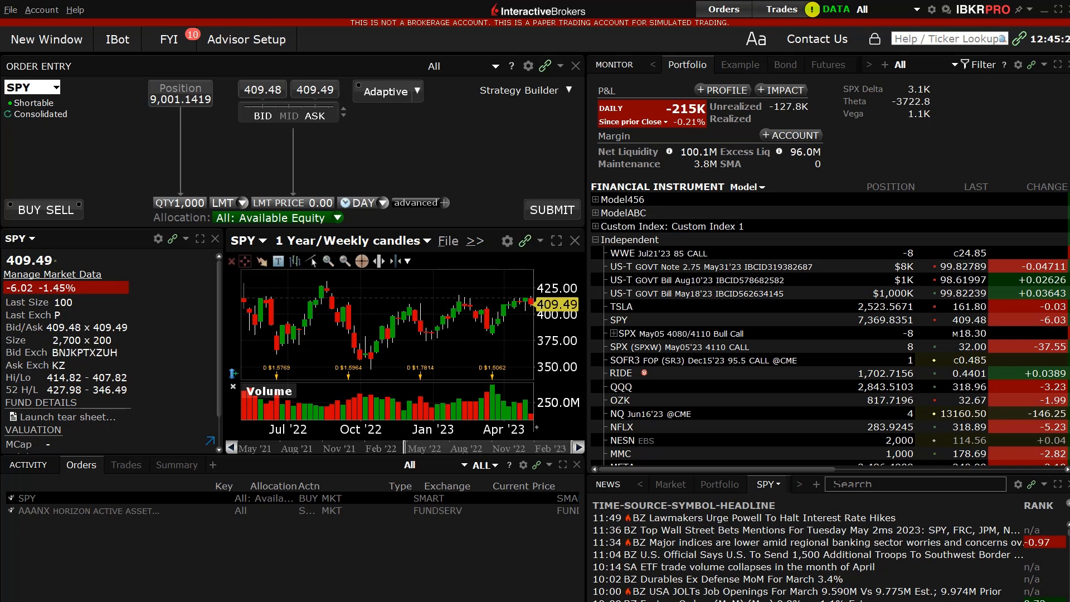
In Trader Workstation's Advisor Setup, create a custom index named CustomValue with the description Russell Value
{"action": "left_click", "coordinate": [275, 41]}
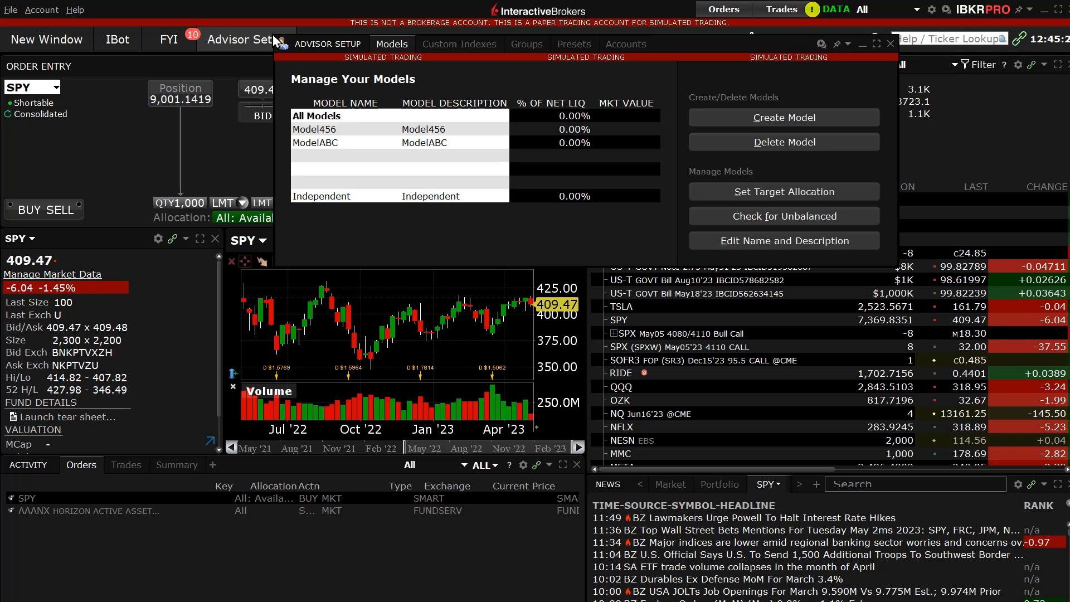
{"action": "left_click", "coordinate": [458, 41]}
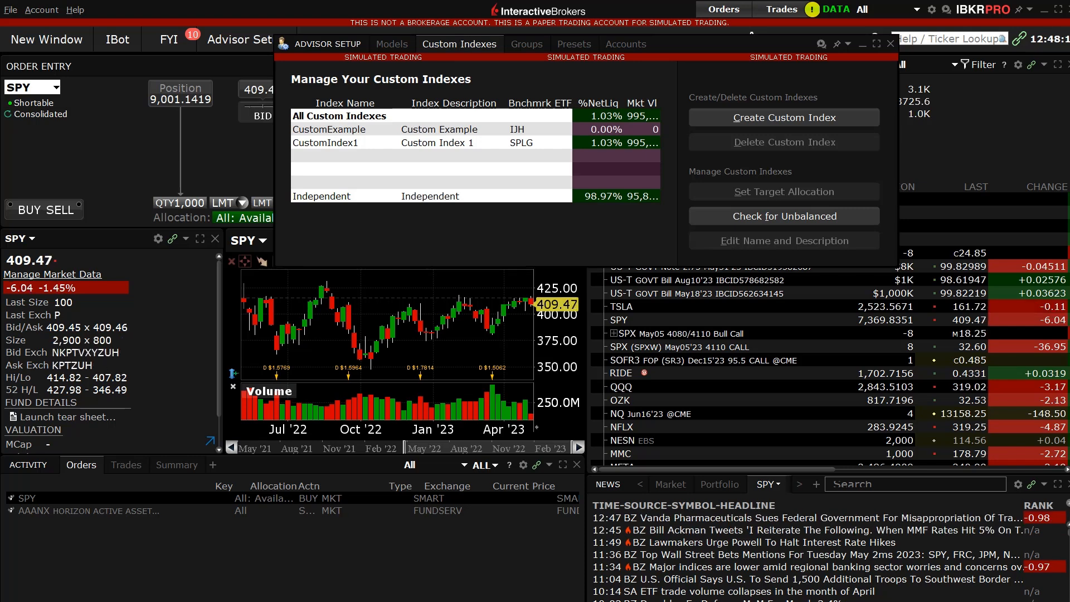
{"action": "left_click", "coordinate": [793, 119]}
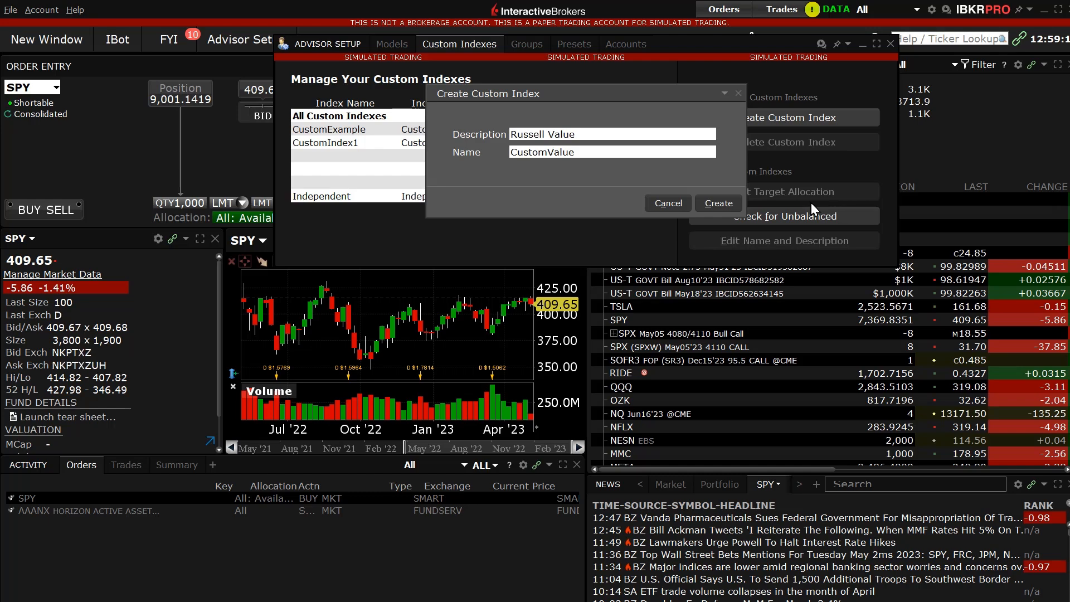
{"action": "left_click", "coordinate": [719, 203]}
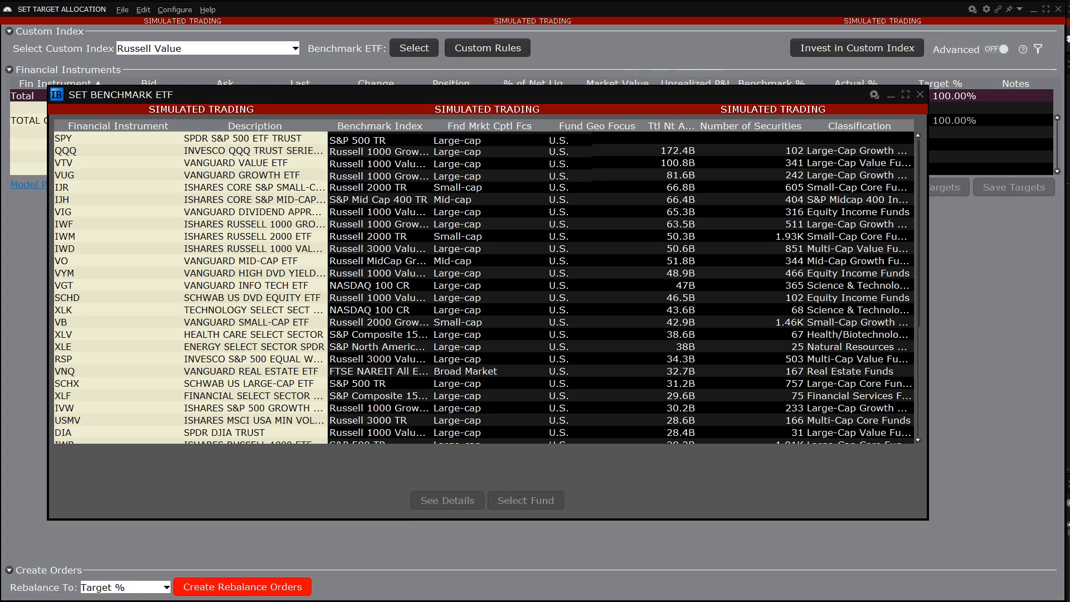
Set IWD as the benchmark ETF of the Russell Value index and set its TOTAL USD target to 1%
{"action": "left_click", "coordinate": [138, 250]}
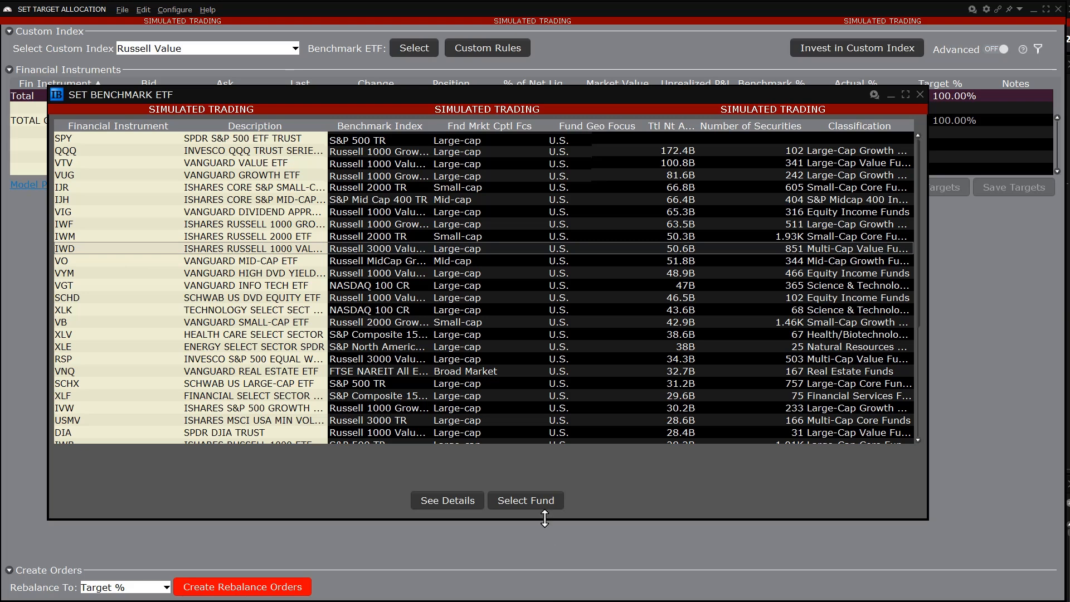
{"action": "left_click", "coordinate": [539, 500]}
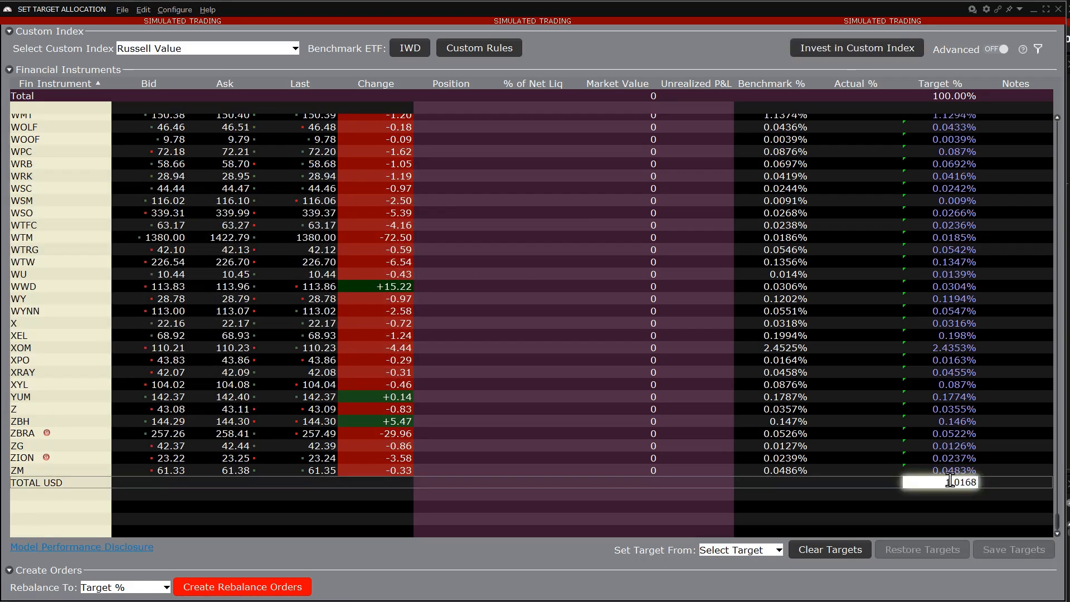
{"action": "double_click", "coordinate": [951, 481]}
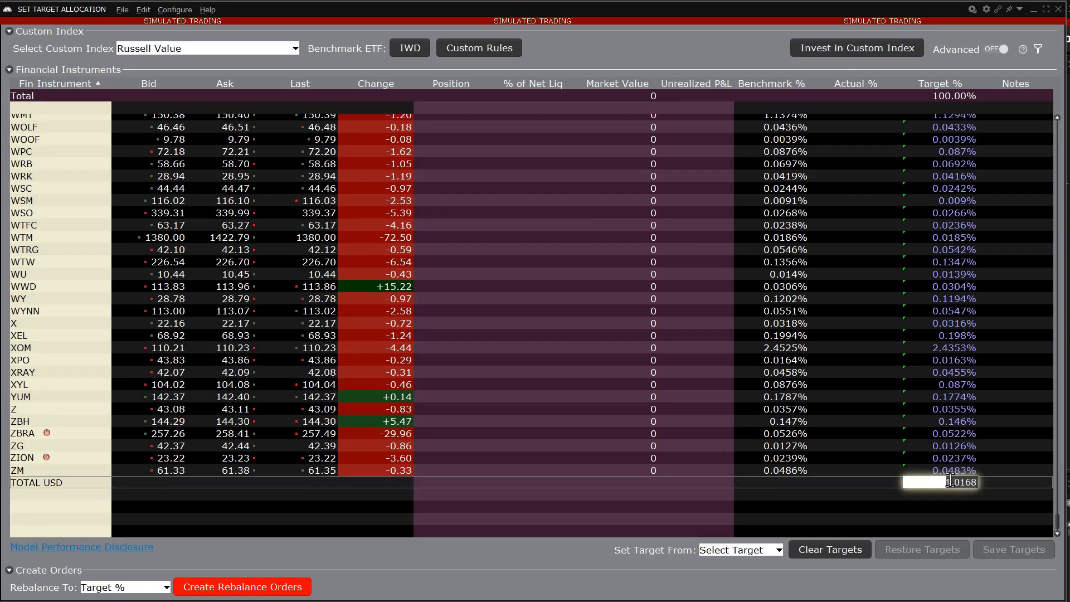
{"action": "type", "text": "1"}
{"action": "key", "text": "Return"}
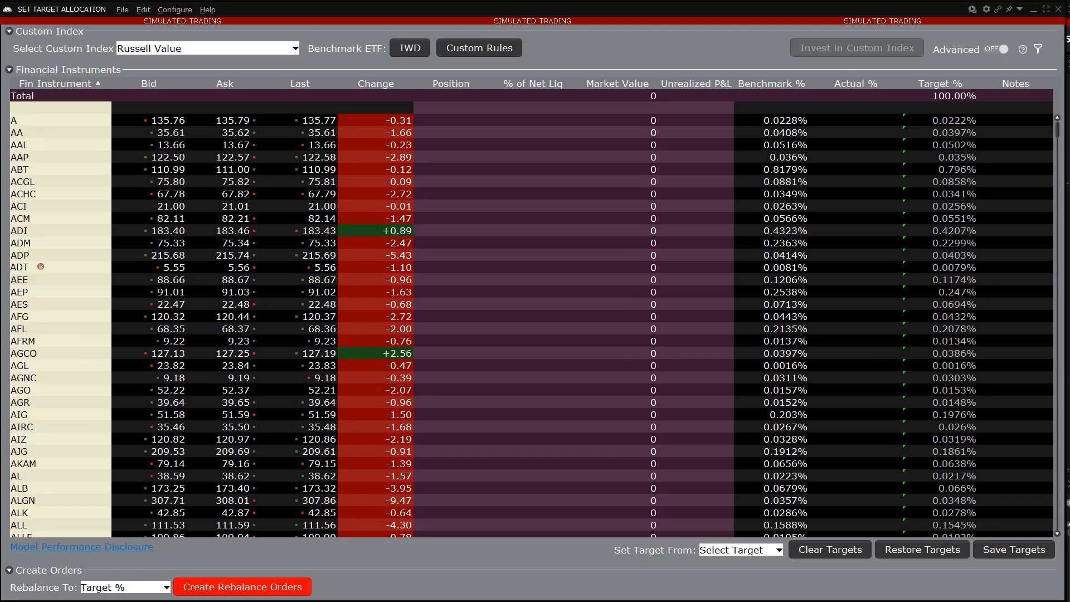
Turn on the advanced view and open the custom rules of the Russell Value index
{"action": "left_click", "coordinate": [997, 50]}
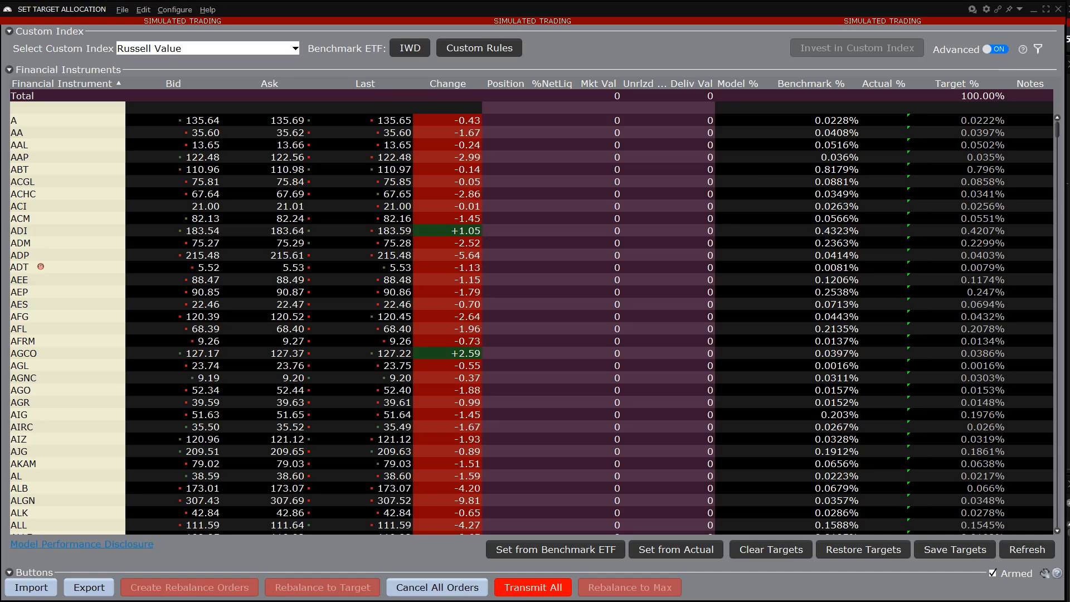
{"action": "left_click", "coordinate": [425, 50]}
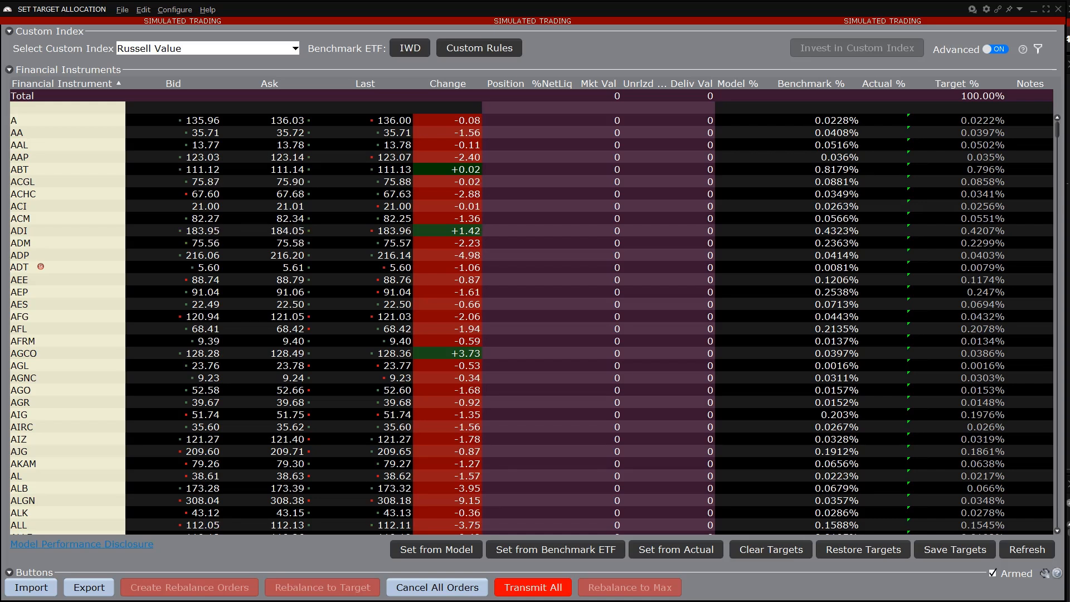
{"action": "left_click", "coordinate": [491, 51]}
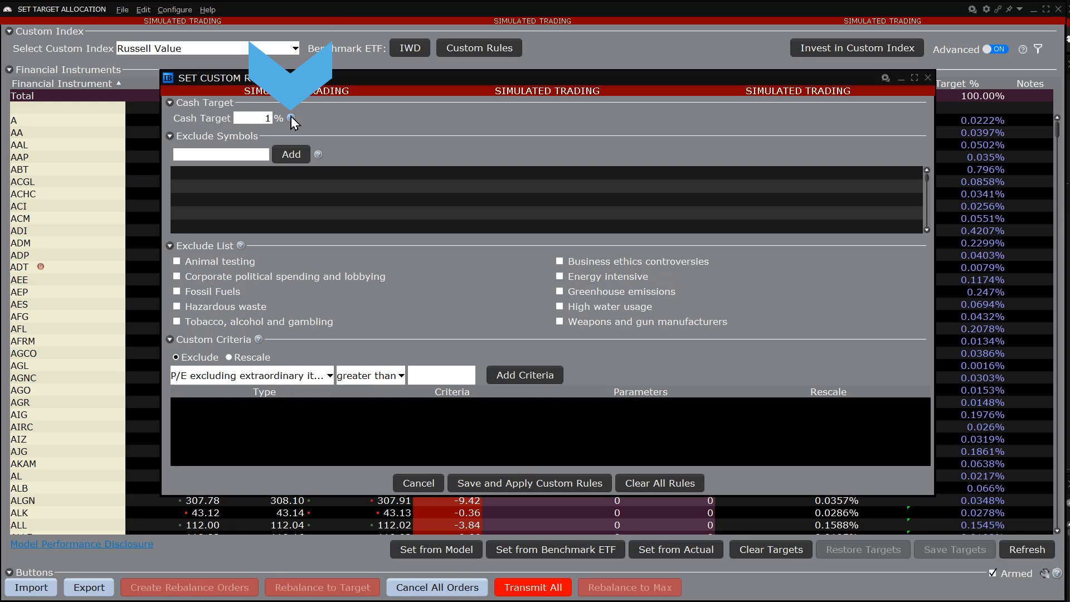
{"action": "mouse_move", "coordinate": [292, 120]}
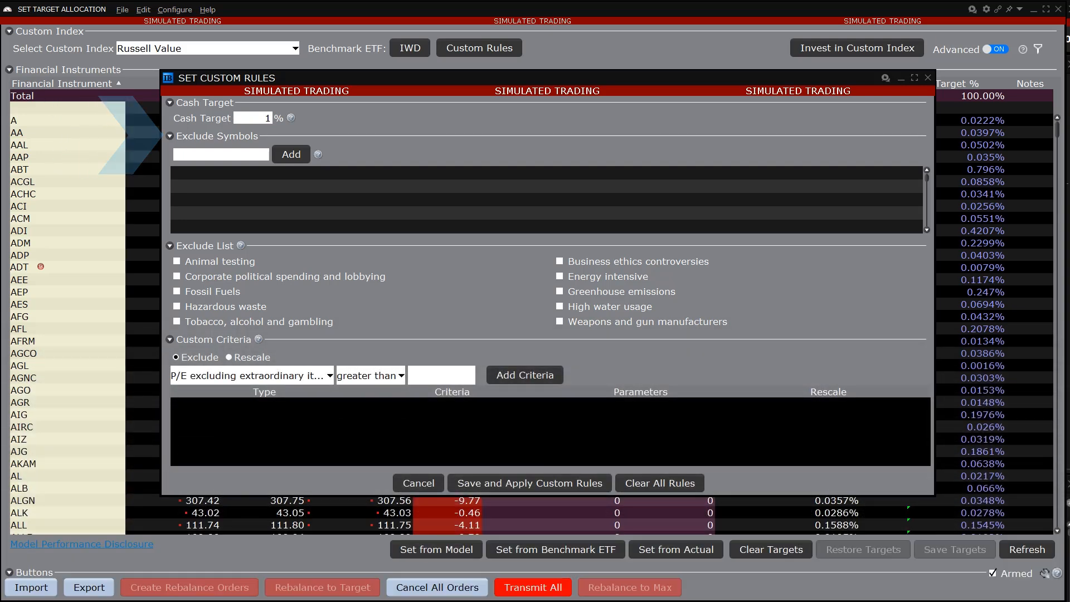
Exclude the symbols AIG and ALL as well as the Fossil Fuels category from the custom index
{"action": "left_click", "coordinate": [193, 152]}
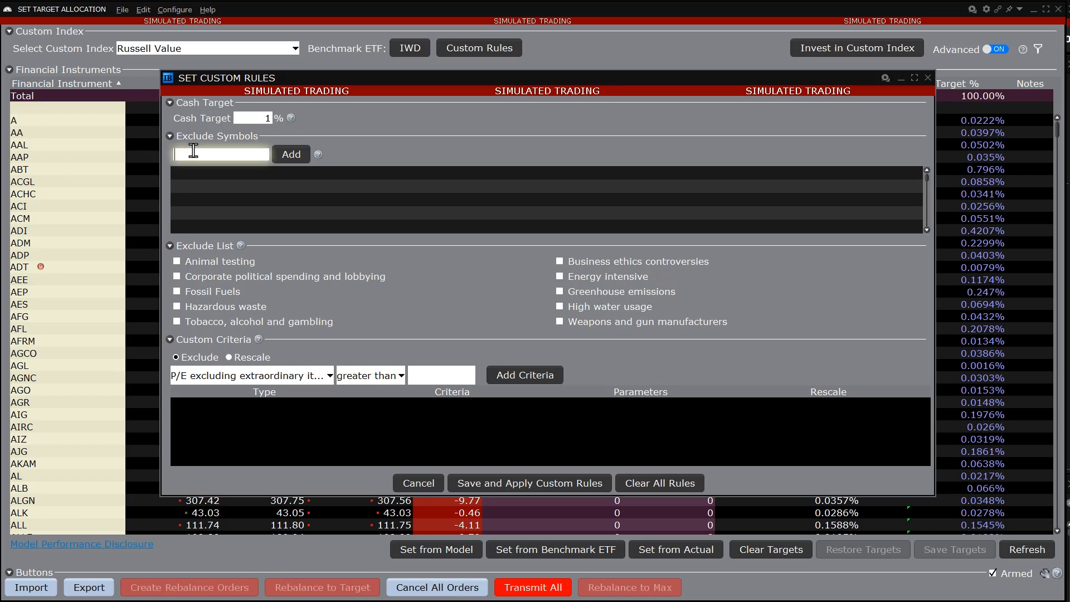
{"action": "type", "text": "aig"}
{"action": "left_click", "coordinate": [289, 156]}
{"action": "left_click", "coordinate": [296, 158]}
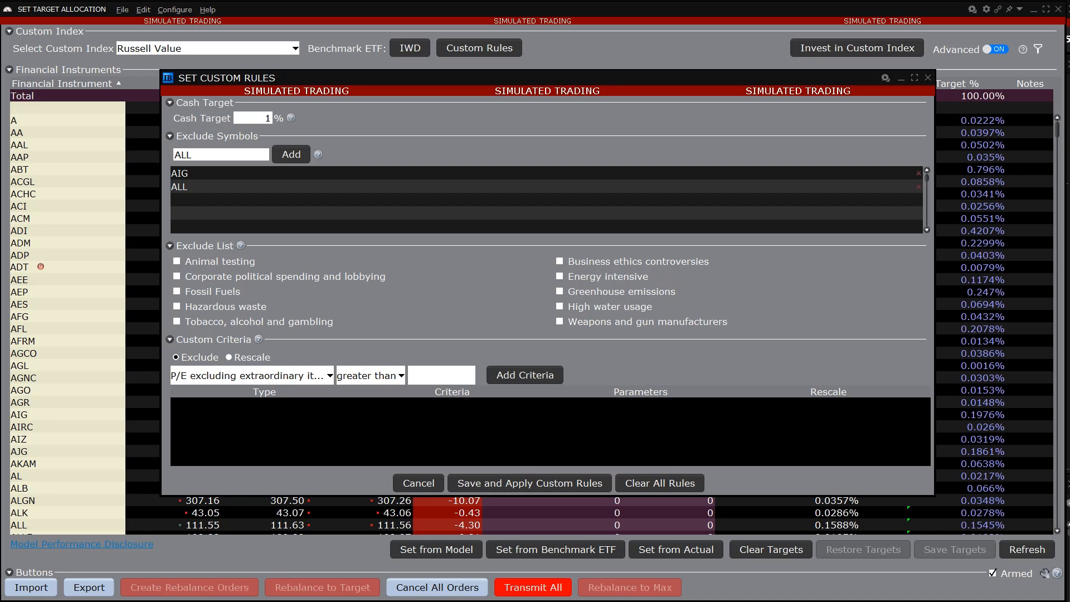
{"action": "left_click", "coordinate": [177, 291]}
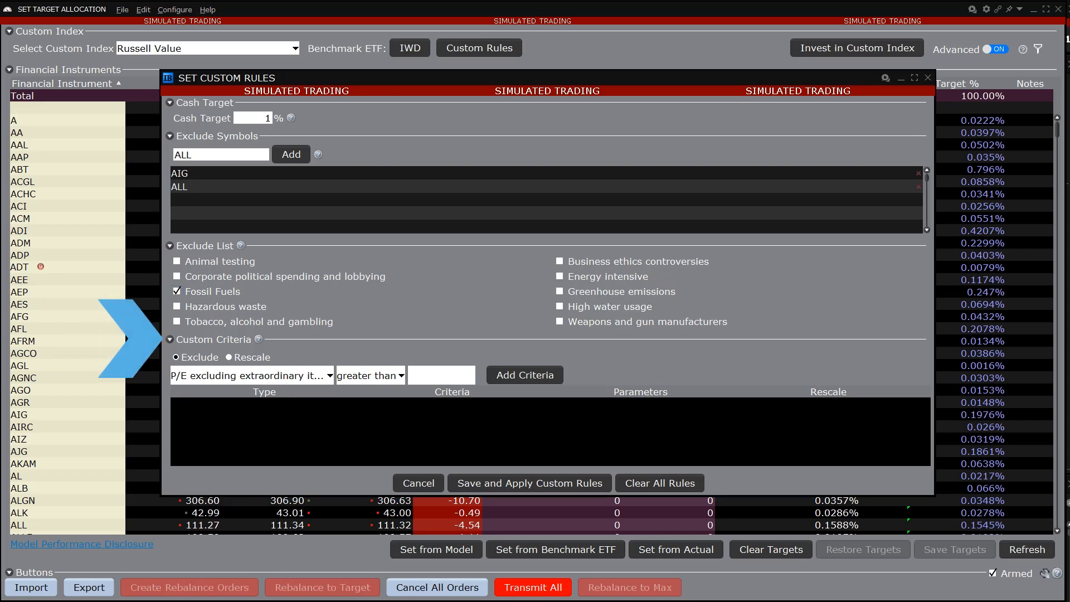
Set the custom exclusion criterion to EPS Change % with the less than condition
{"action": "left_click", "coordinate": [330, 377]}
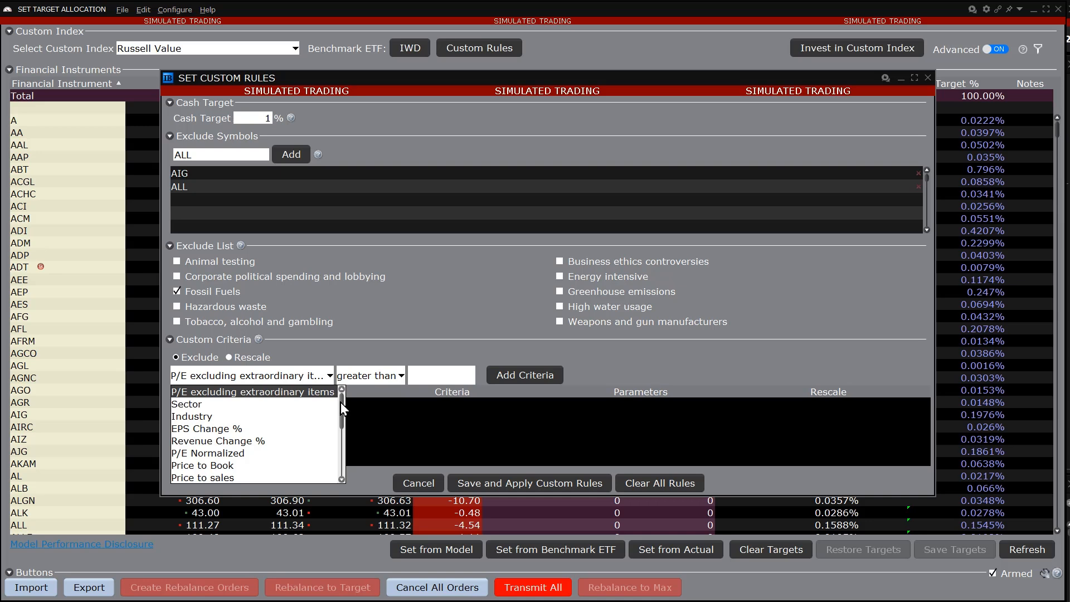
{"action": "left_click", "coordinate": [306, 430]}
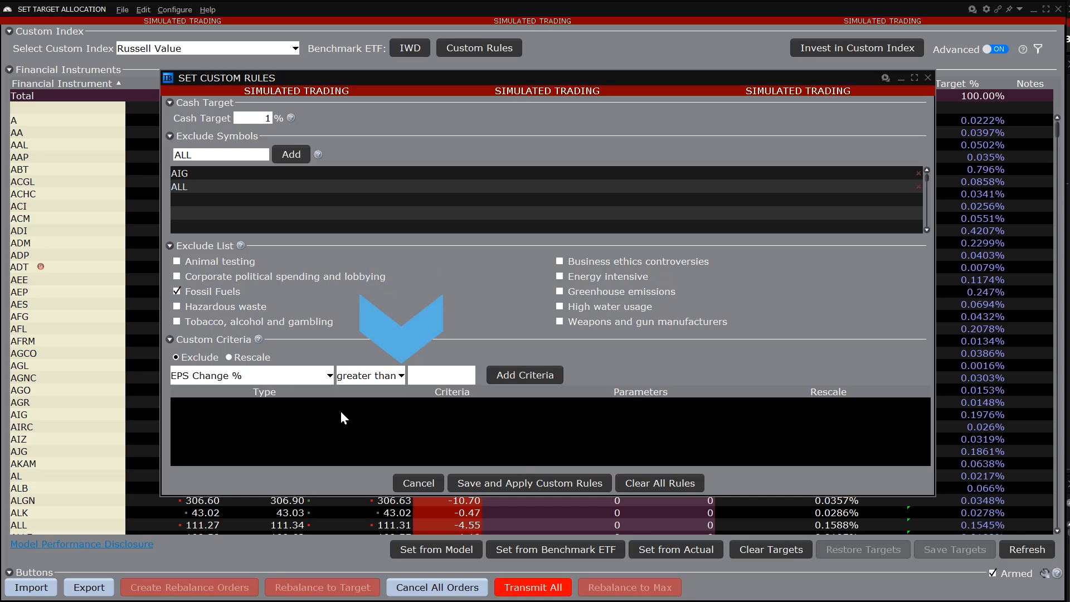
{"action": "left_click", "coordinate": [397, 377]}
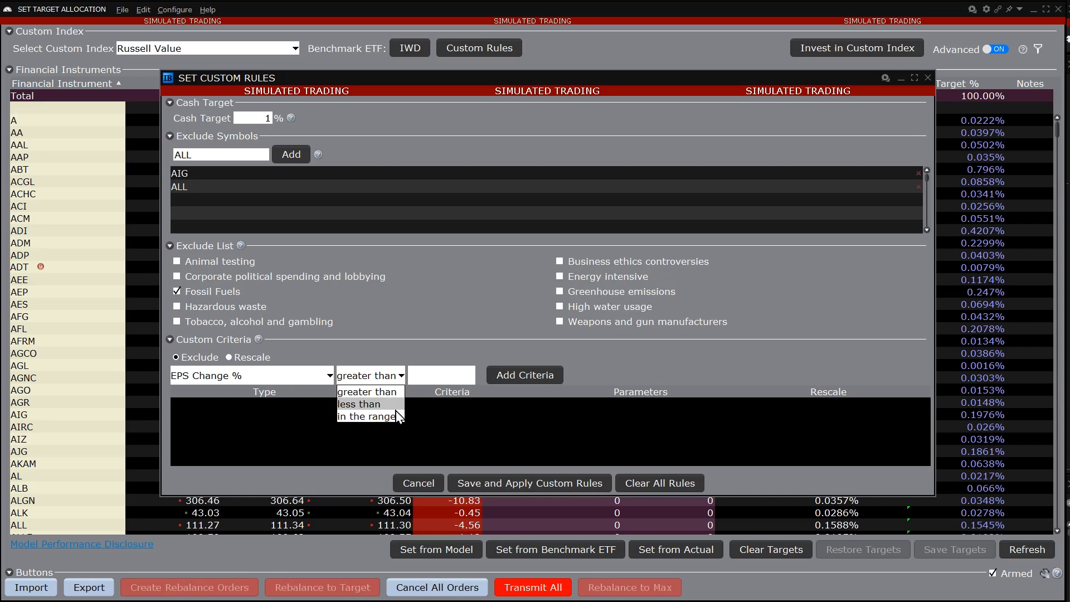
{"action": "left_click", "coordinate": [395, 407]}
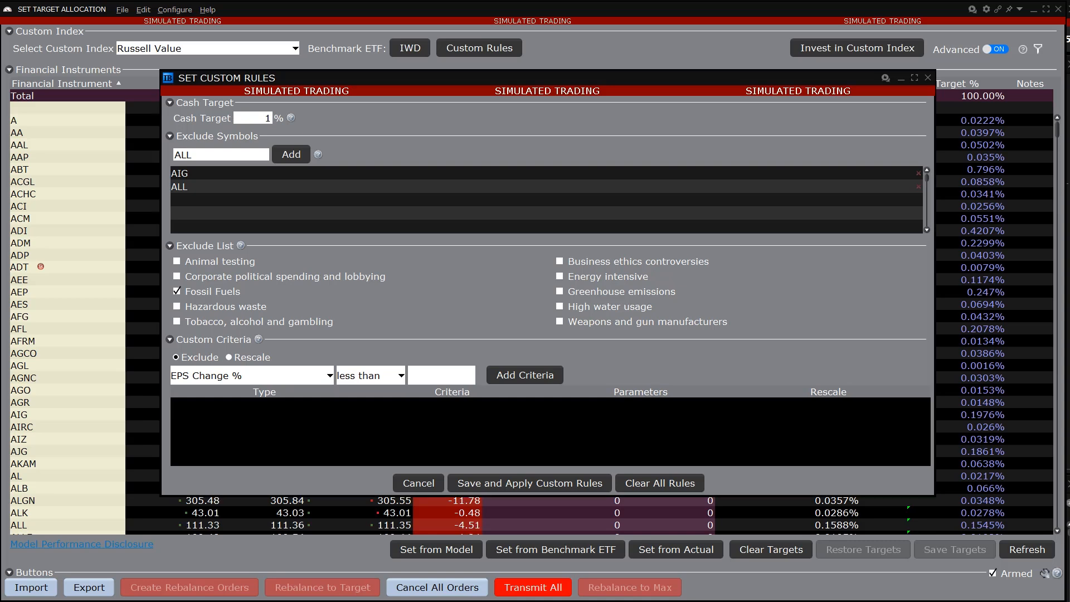
{"action": "left_click", "coordinate": [330, 376]}
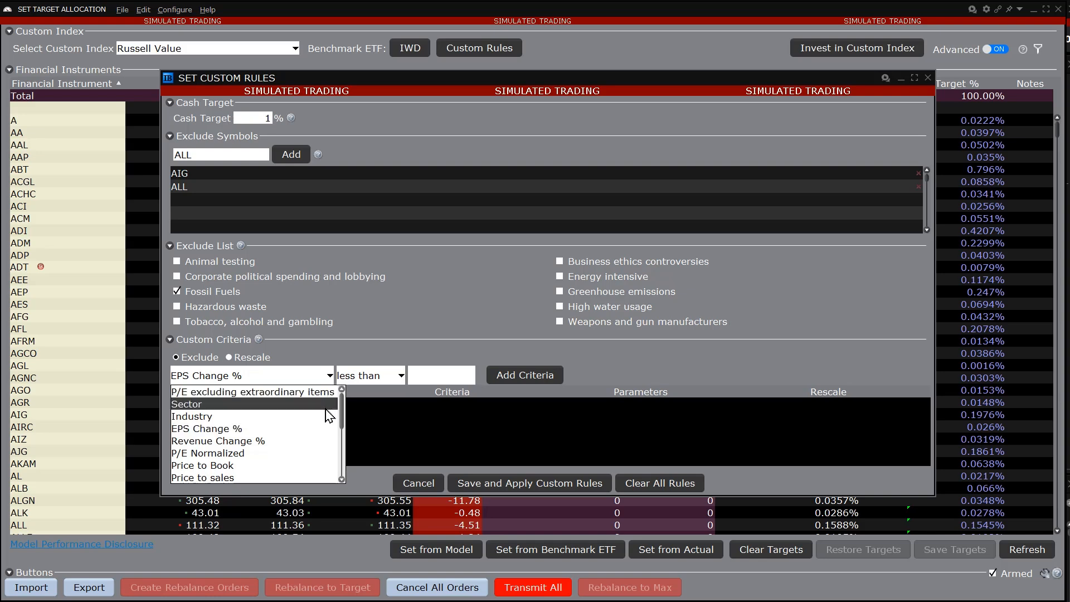
{"action": "left_click", "coordinate": [327, 429]}
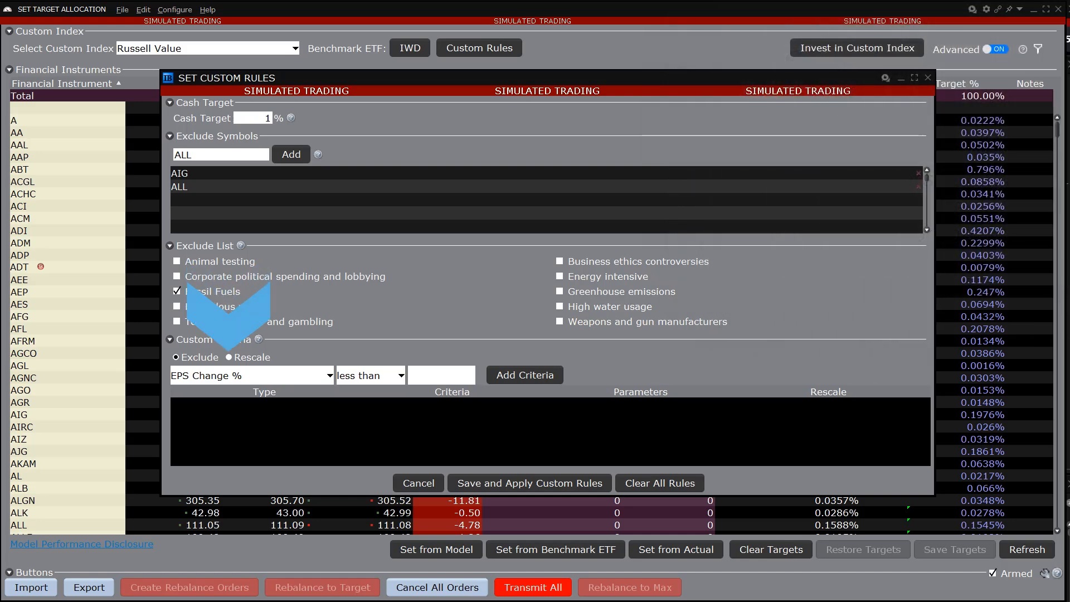
Add a rescale criterion for Dividend Yield greater than 10 with a rescale factor of 2
{"action": "left_click", "coordinate": [228, 358]}
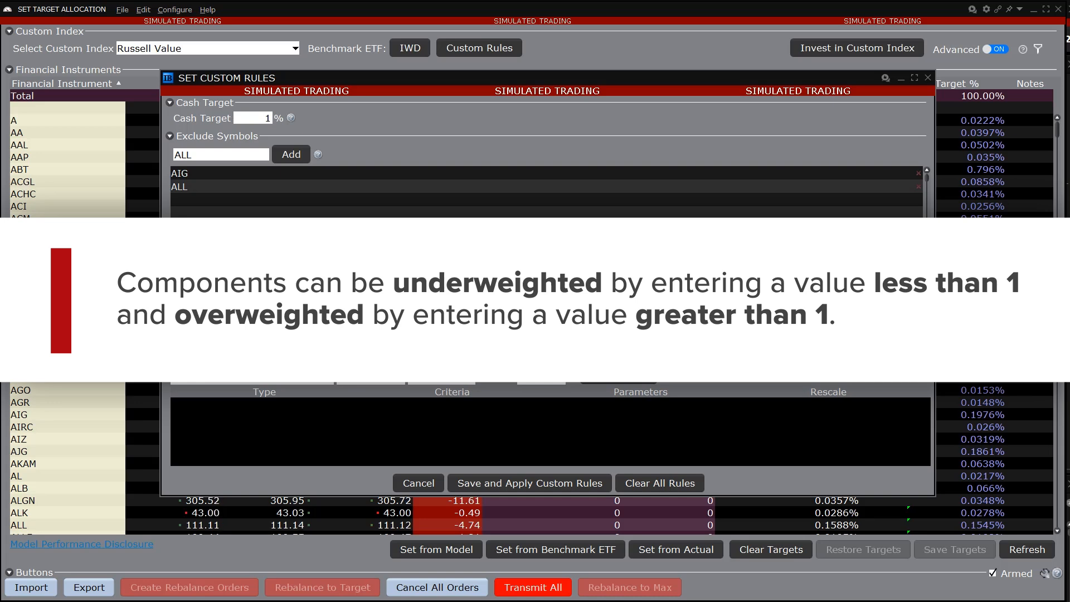
{"action": "left_click", "coordinate": [329, 376]}
{"action": "left_click", "coordinate": [299, 476]}
{"action": "left_click", "coordinate": [365, 377]}
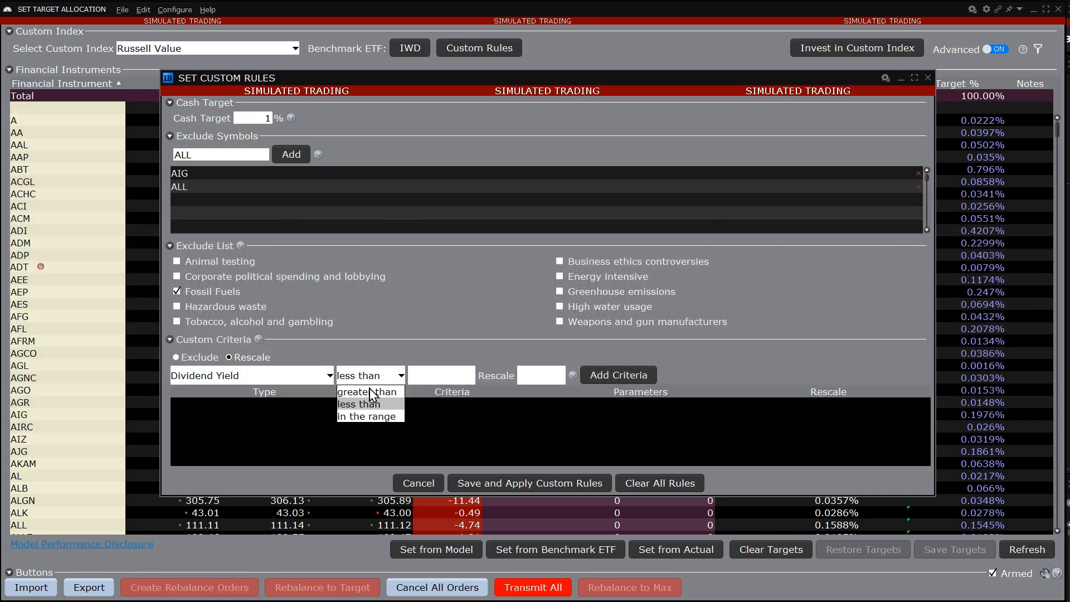
{"action": "left_click", "coordinate": [363, 391]}
{"action": "left_click", "coordinate": [440, 379]}
{"action": "type", "text": "10"}
{"action": "left_click", "coordinate": [550, 375]}
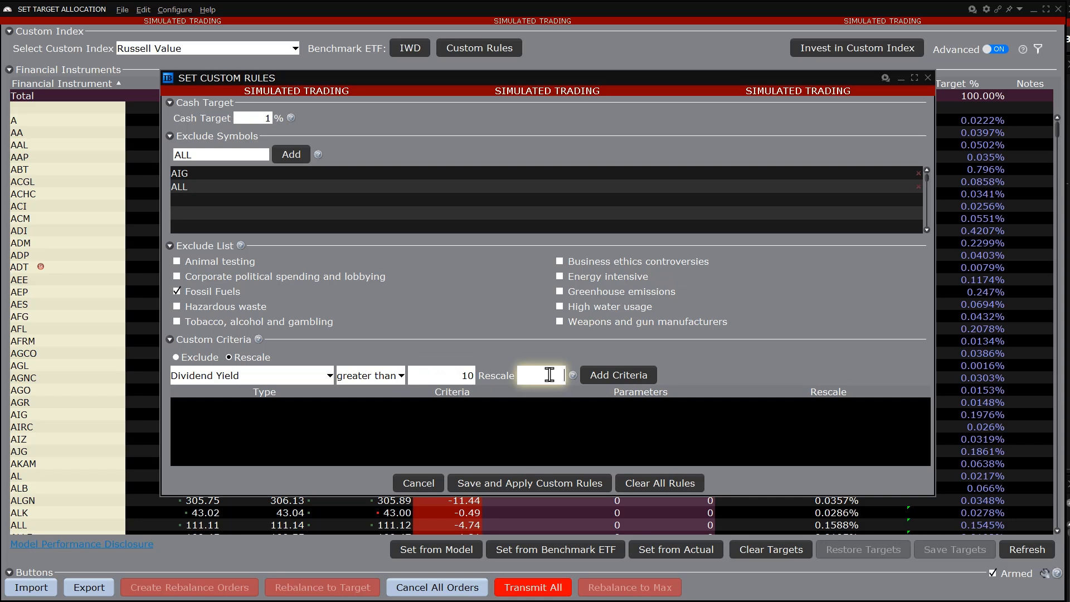
{"action": "type", "text": "2"}
{"action": "left_click", "coordinate": [632, 369]}
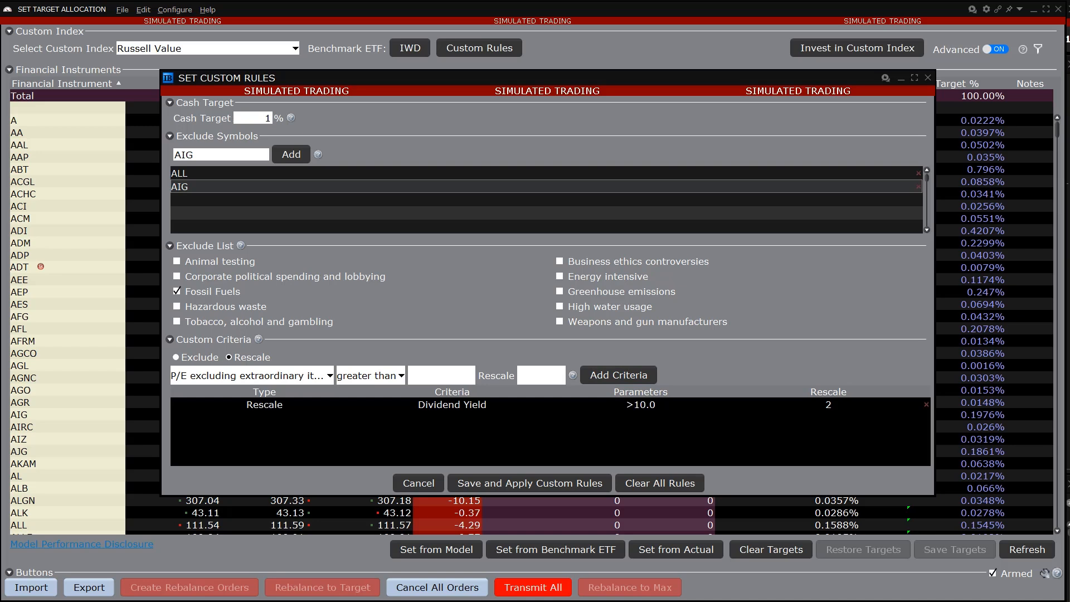
Add a rescale criterion for P/E Normalized less than 5 with a rescale factor of .5
{"action": "left_click", "coordinate": [327, 378]}
{"action": "left_click", "coordinate": [306, 454]}
{"action": "left_click", "coordinate": [371, 376]}
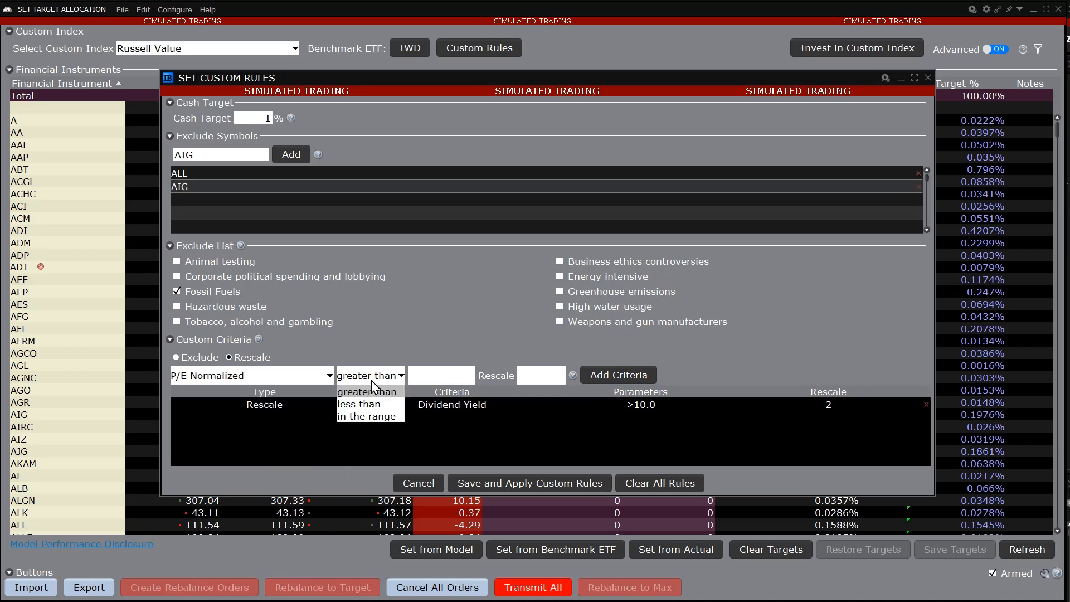
{"action": "left_click", "coordinate": [368, 406]}
{"action": "left_click", "coordinate": [440, 375]}
{"action": "type", "text": "5"}
{"action": "left_click", "coordinate": [524, 370]}
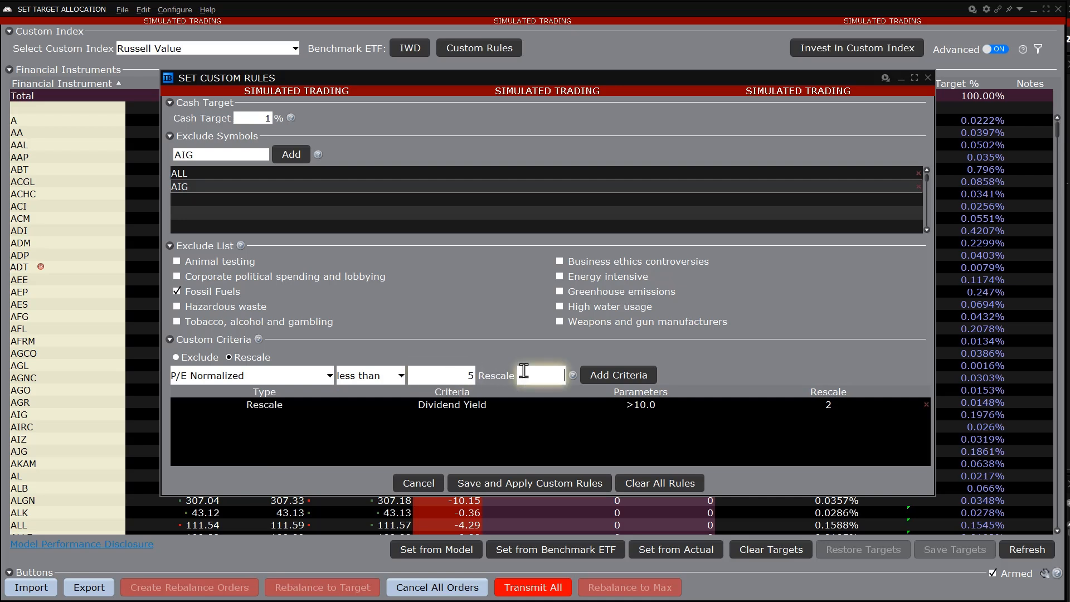
{"action": "type", "text": ".5"}
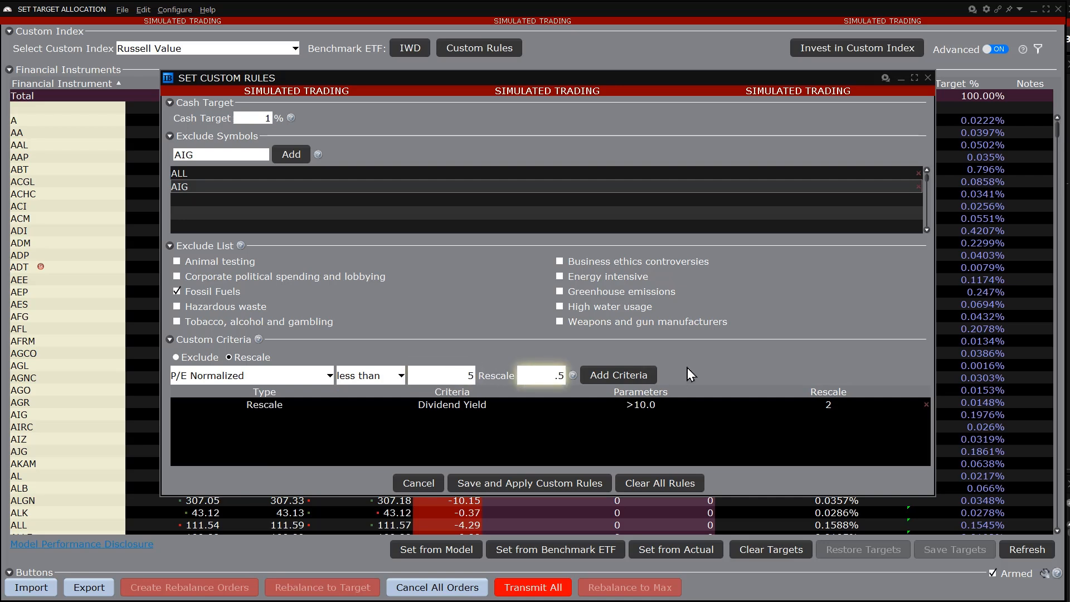
{"action": "left_click", "coordinate": [646, 375]}
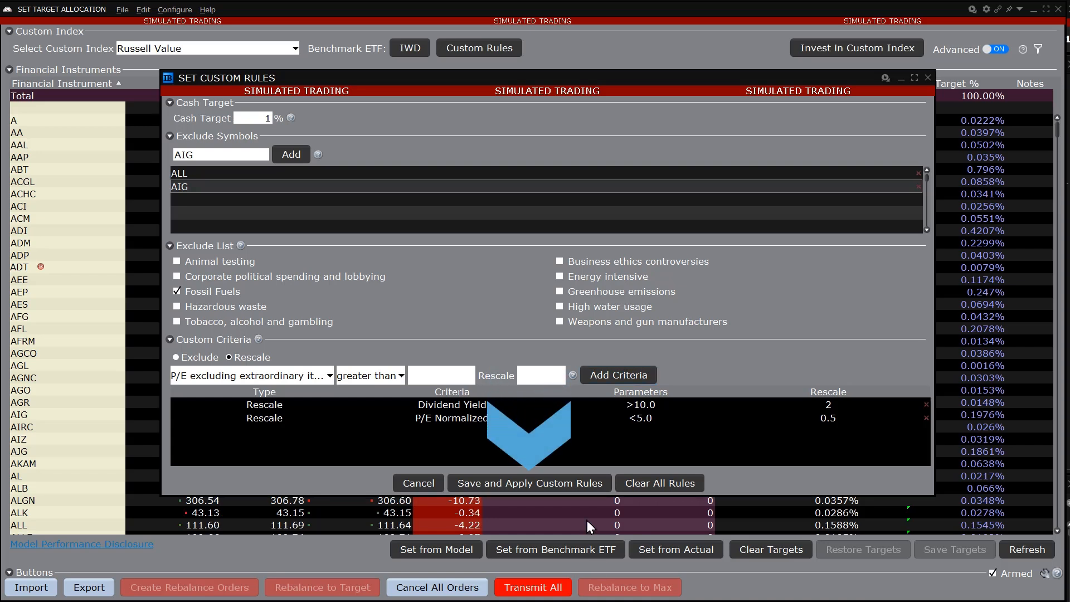
Save and apply the custom rules to the Russell Value index and save its target percentages
{"action": "left_click", "coordinate": [570, 481]}
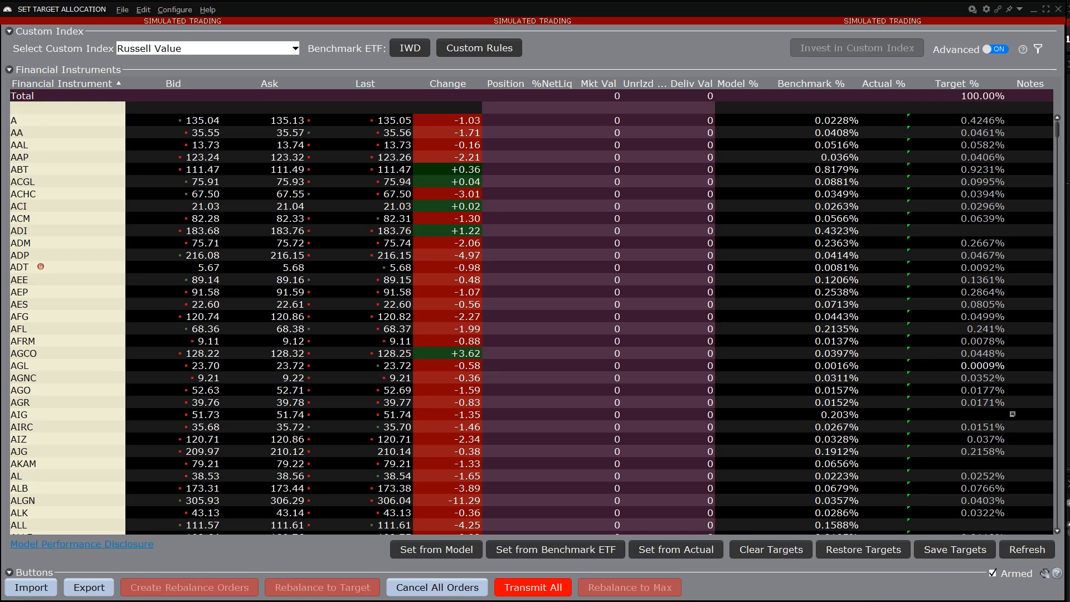
{"action": "left_click", "coordinate": [941, 552]}
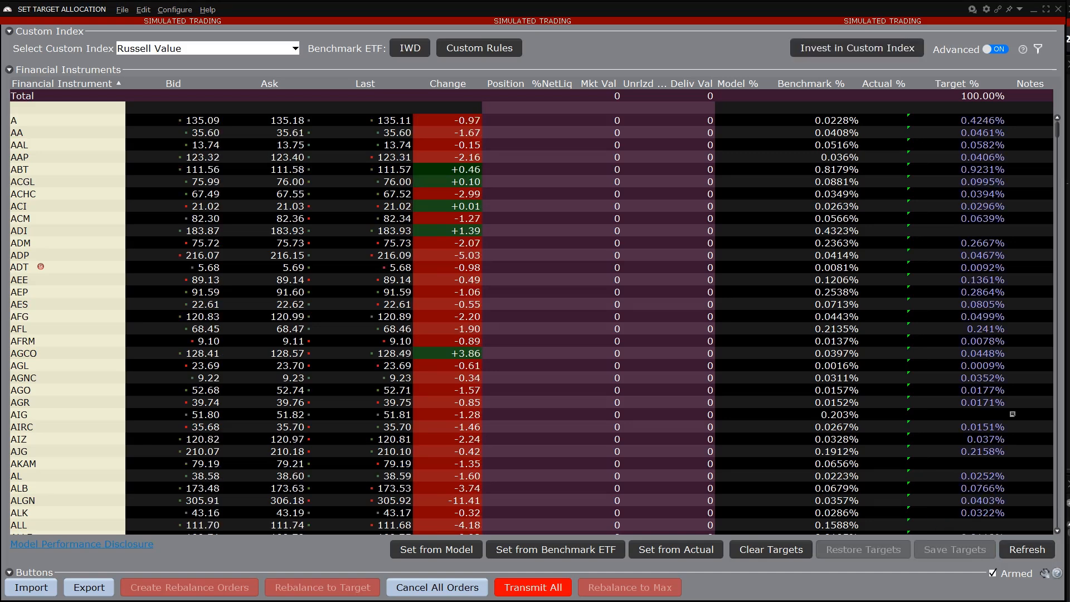
Set the targets from the benchmark ETF, override ZBRA with 0.005% and YUM with 0.001%, and save the targets
{"action": "left_click", "coordinate": [575, 550]}
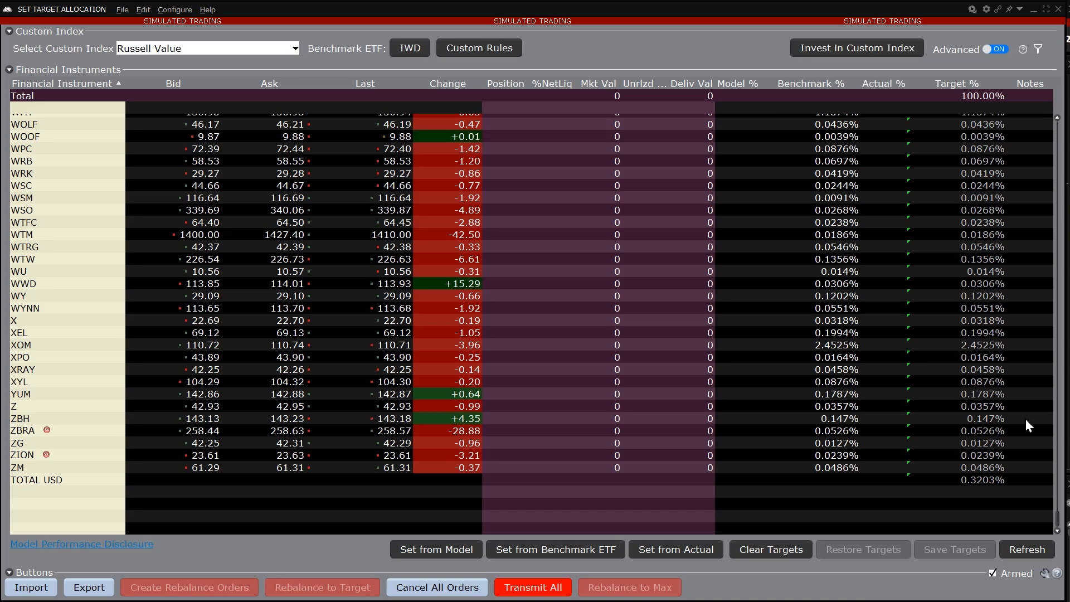
{"action": "left_click", "coordinate": [984, 433]}
{"action": "type", "text": "0.005"}
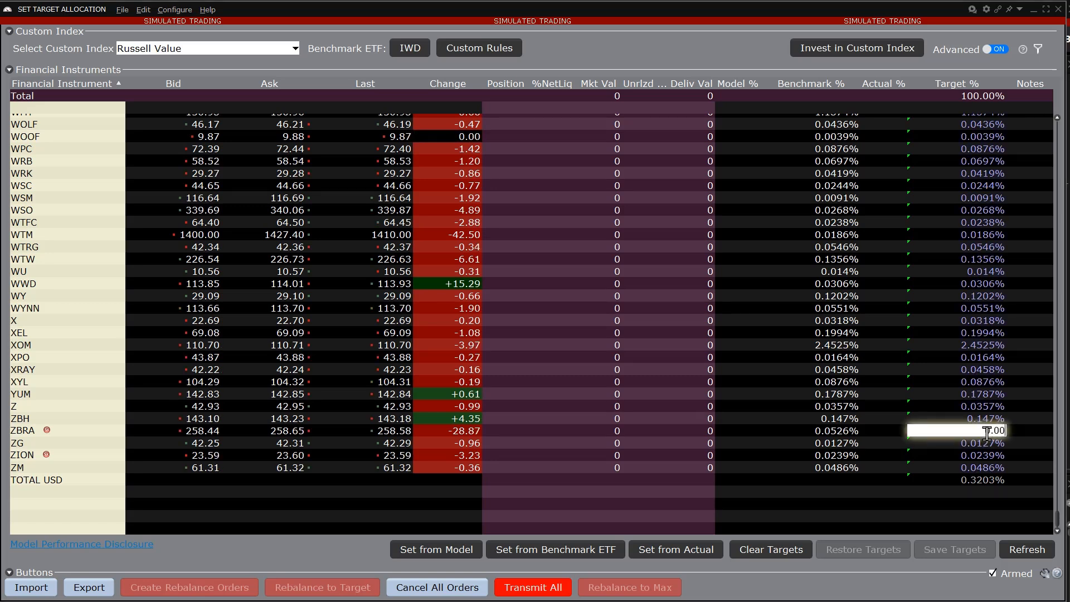
{"action": "left_click", "coordinate": [984, 394]}
{"action": "type", "text": ".001"}
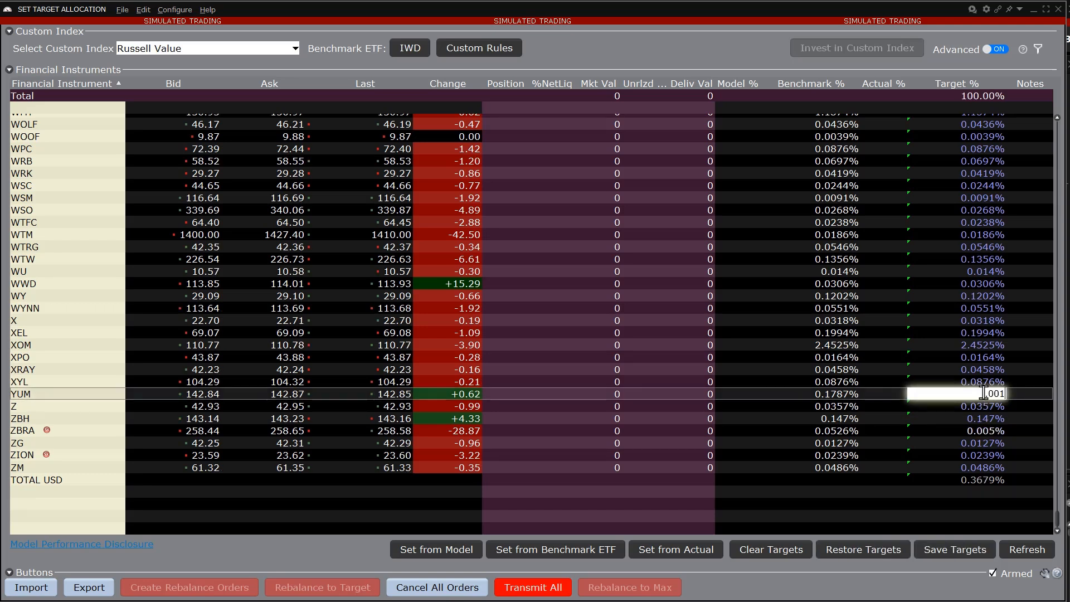
{"action": "key", "text": "Return"}
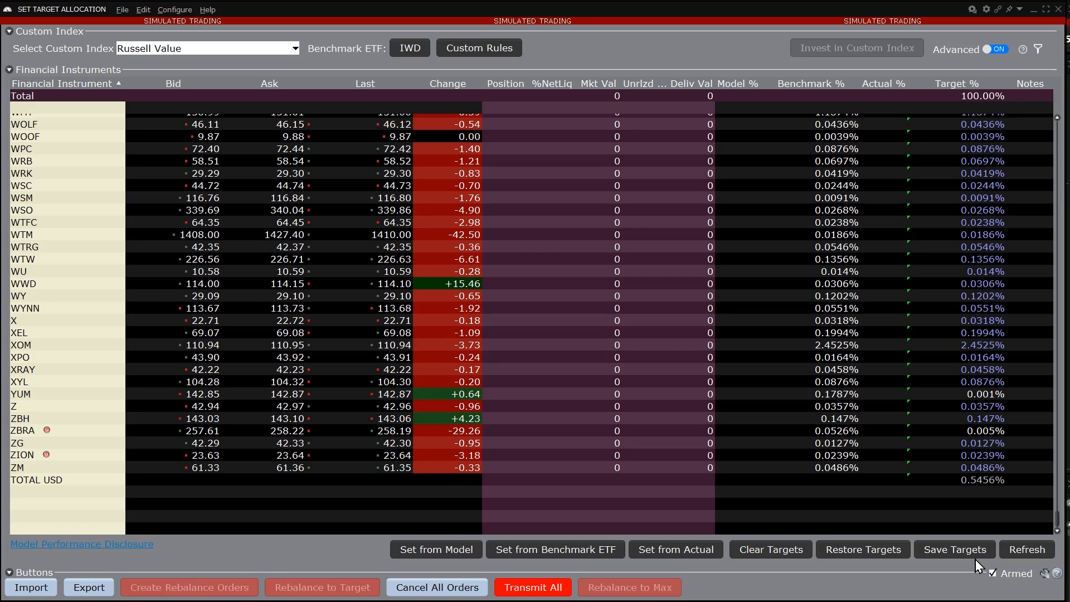
{"action": "left_click", "coordinate": [957, 552]}
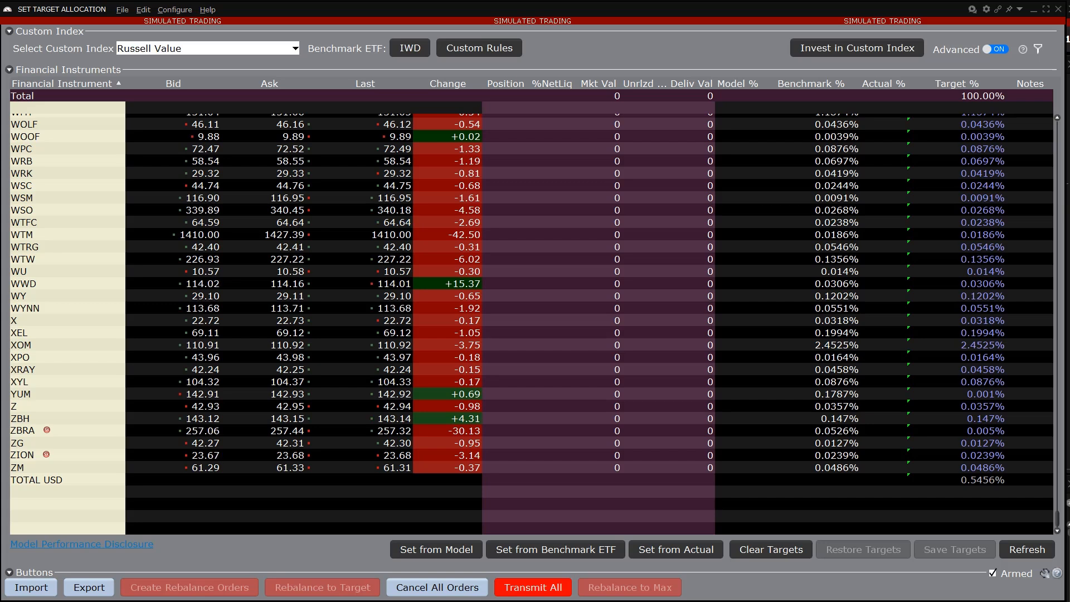
Clear all target percentages and restore the saved targets
{"action": "left_click", "coordinate": [777, 550]}
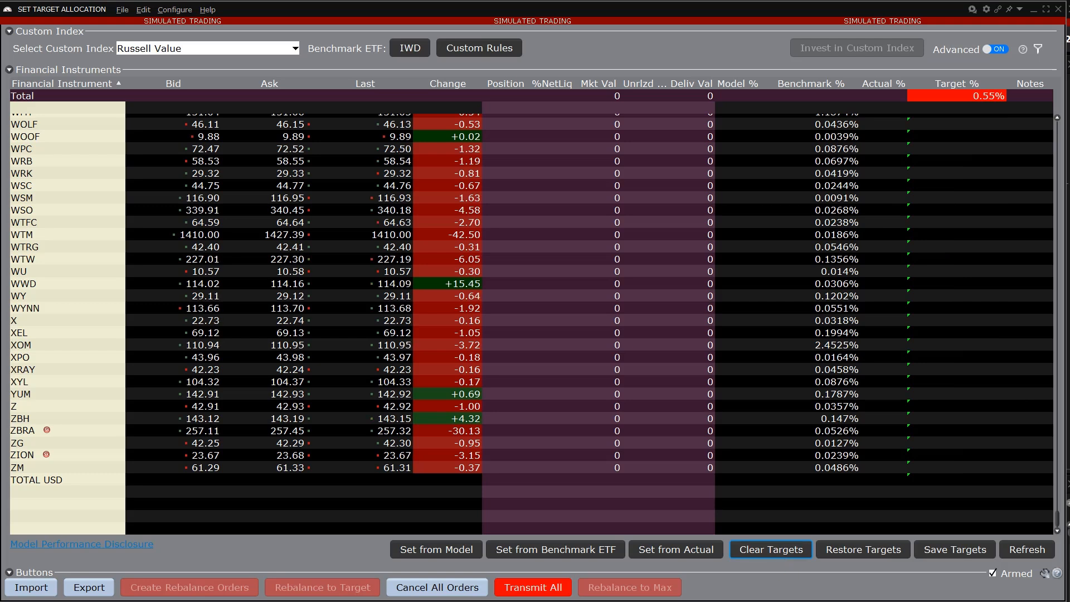
{"action": "left_click", "coordinate": [864, 549]}
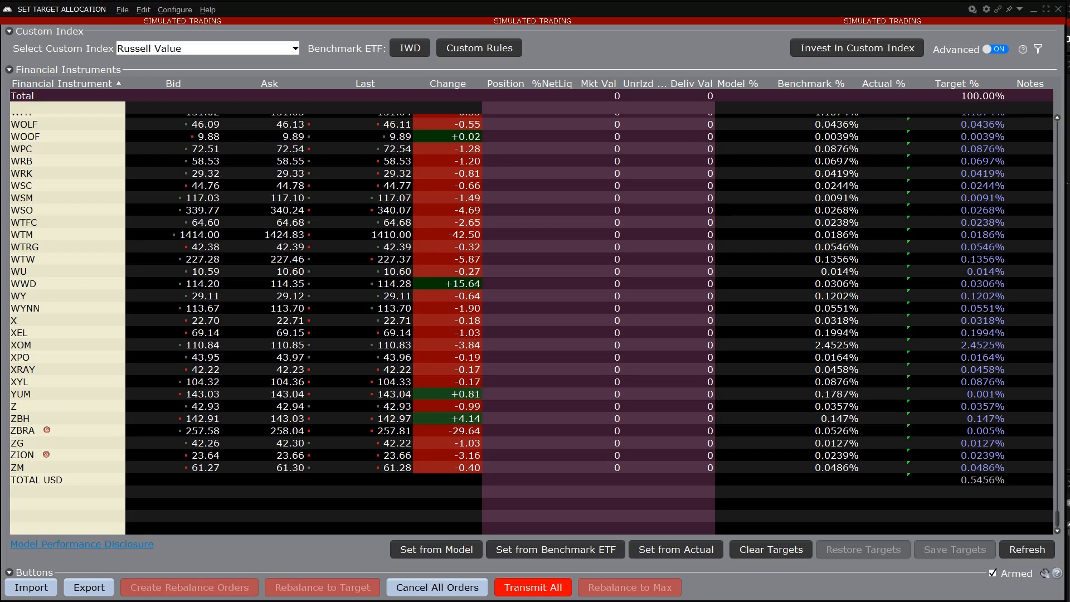
Turn off the advanced view and check the available sources for setting targets, leaving none selected
{"action": "left_click", "coordinate": [996, 50]}
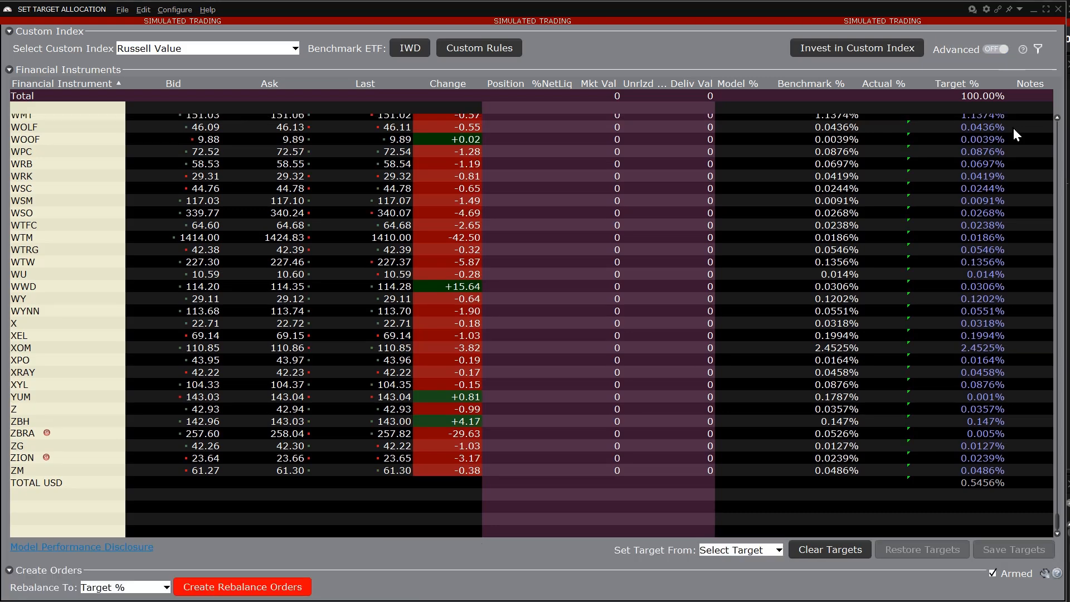
{"action": "left_click", "coordinate": [779, 550]}
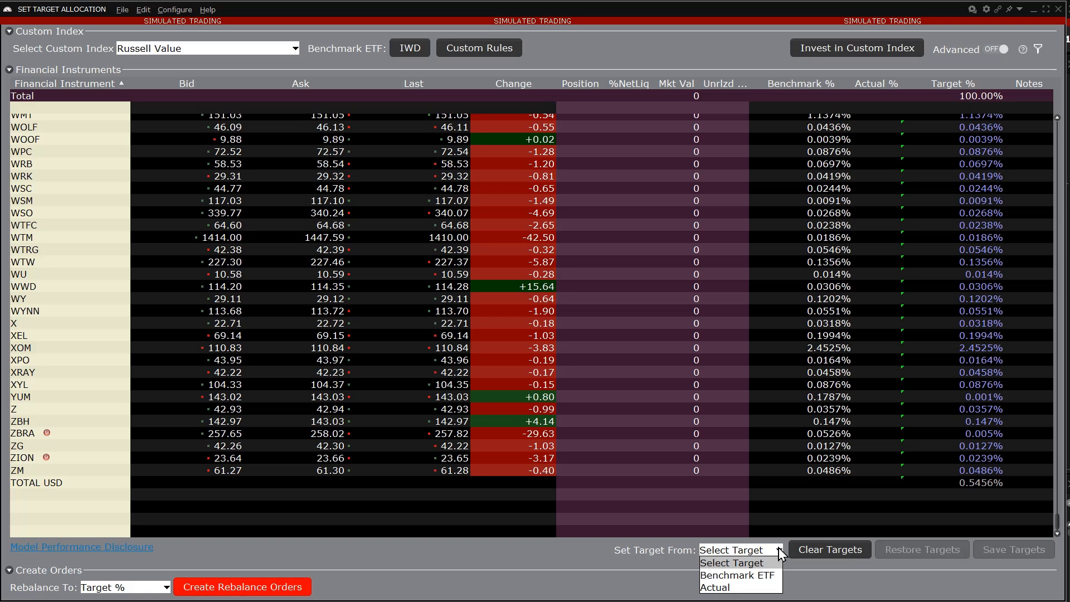
{"action": "left_click", "coordinate": [778, 564]}
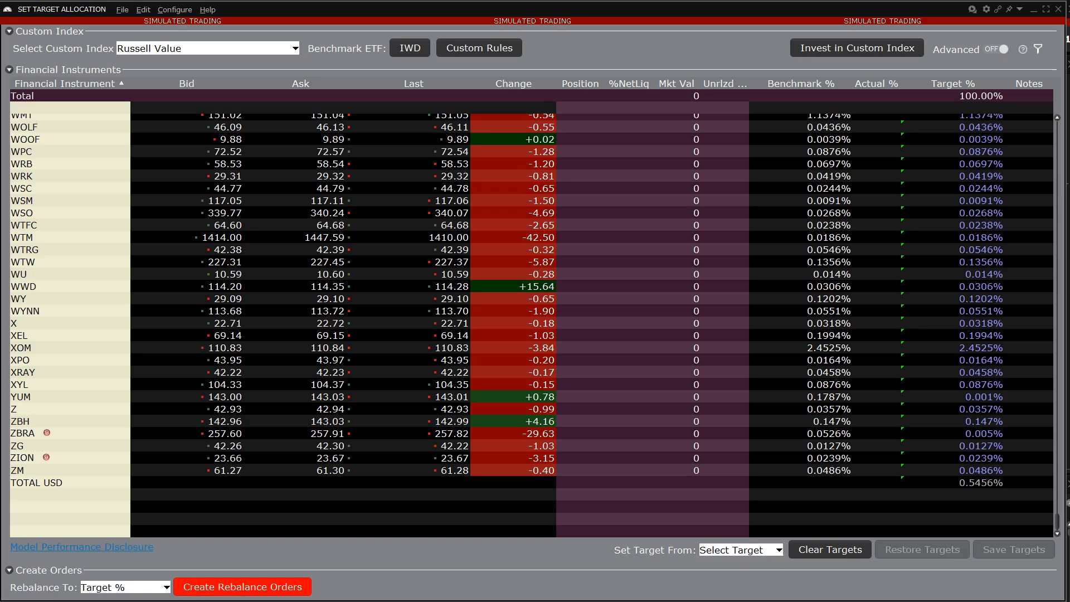